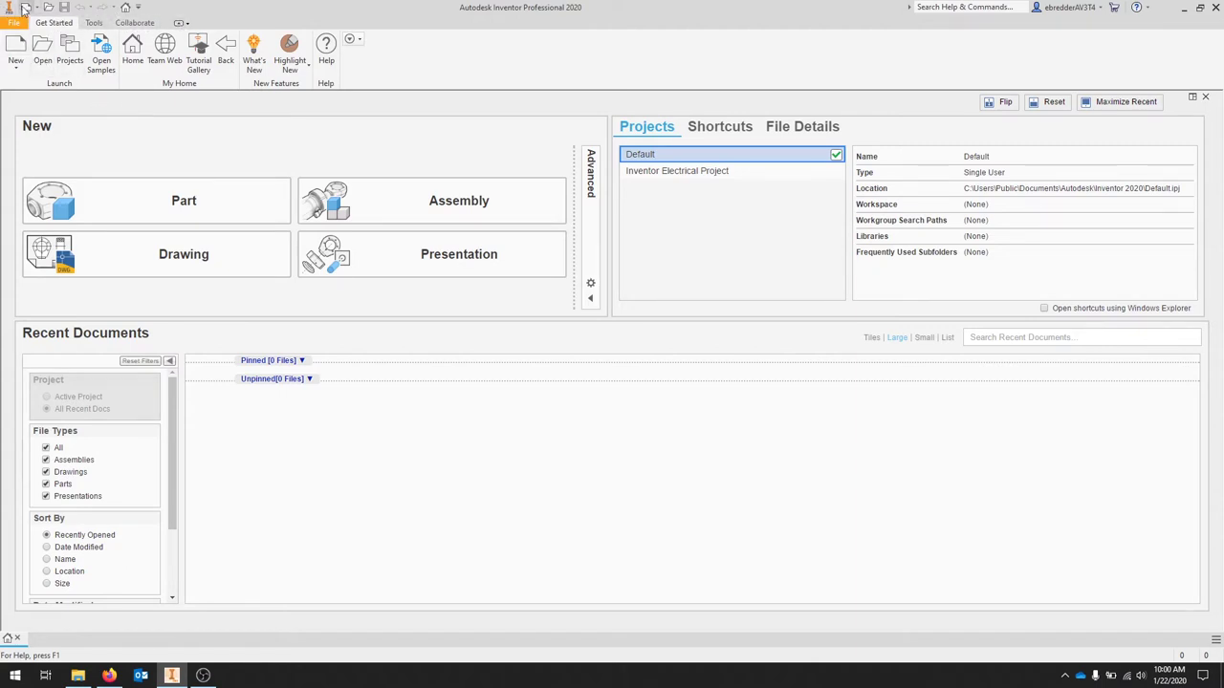
- Examine the quick-access command list and the commands for getting started, tools and collaboration
left_click(138, 7)
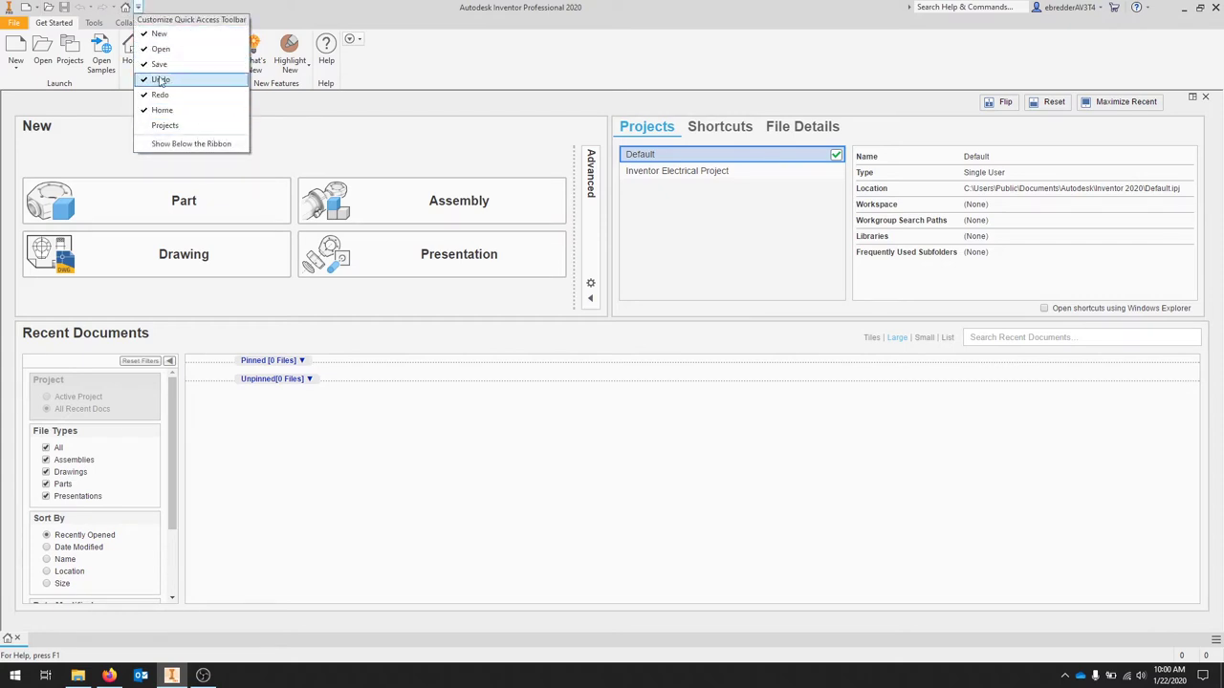
left_click(55, 27)
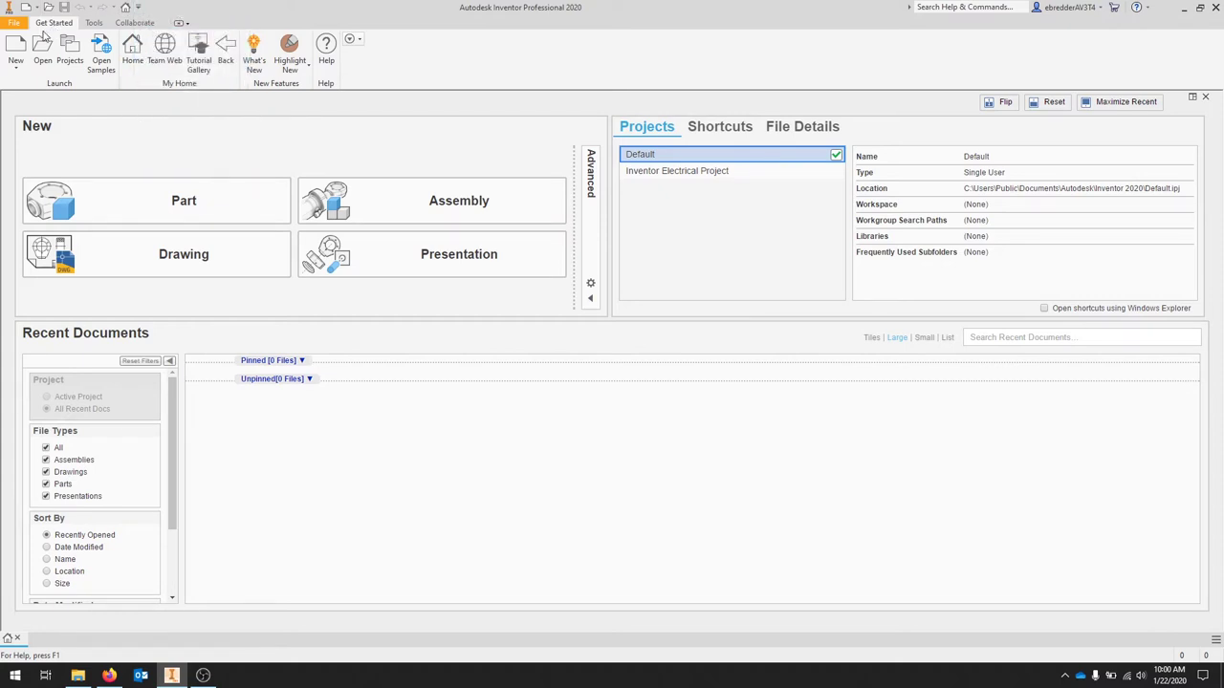
left_click(94, 25)
left_click(128, 24)
left_click(94, 23)
left_click(55, 23)
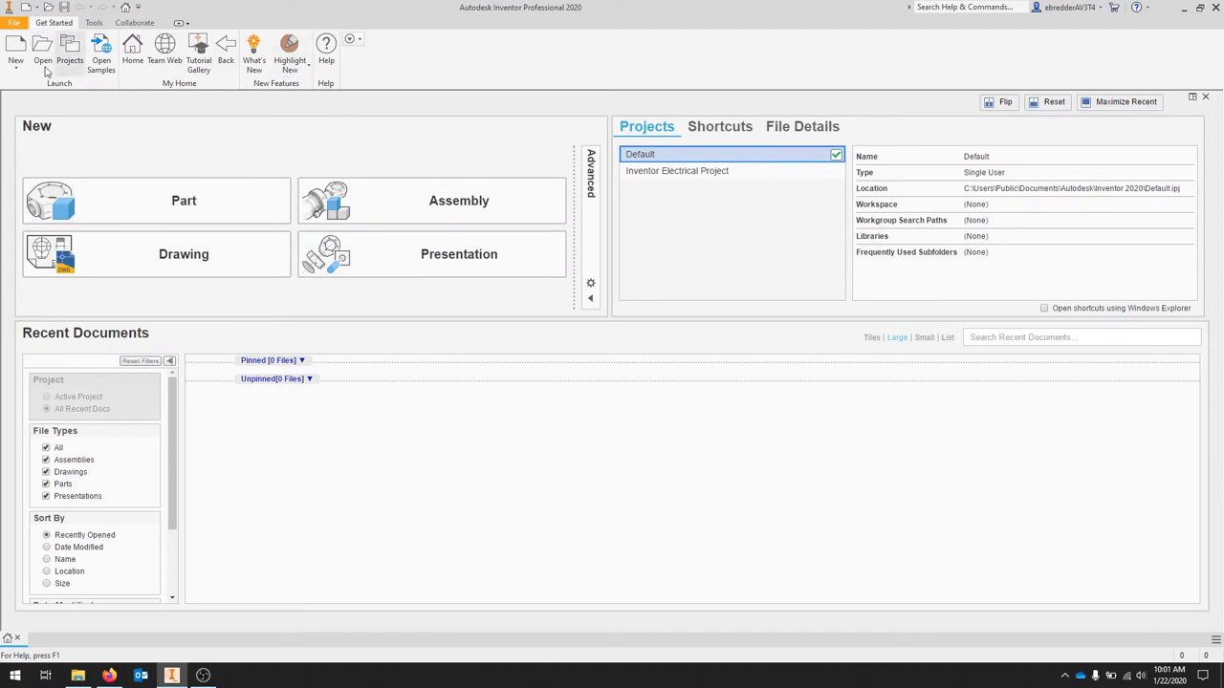
left_click(97, 24)
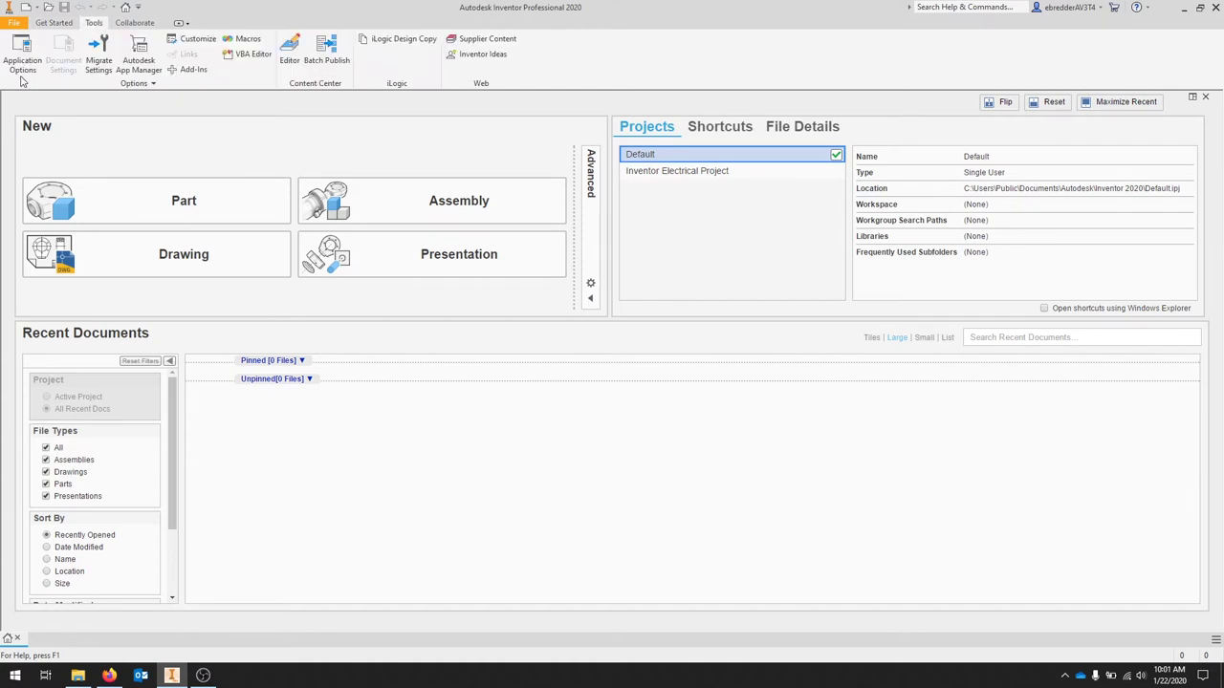
left_click(43, 23)
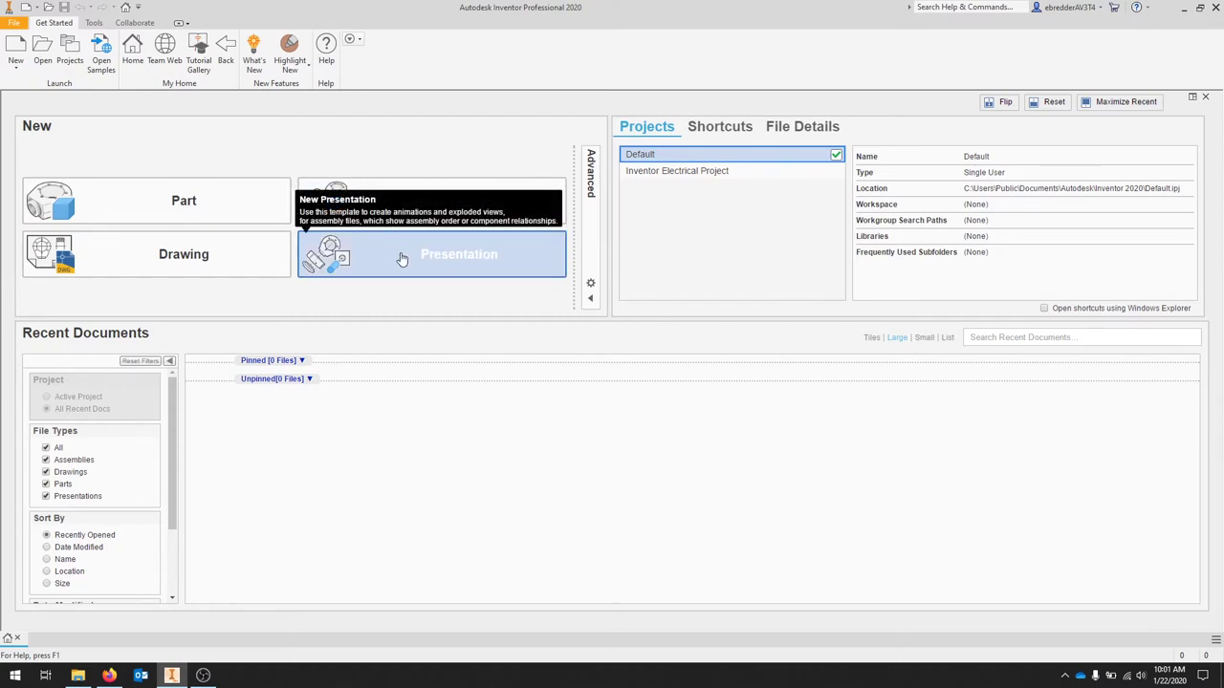
- Create a new part and examine the file commands for exporting, saving, printing and opening
left_click(215, 211)
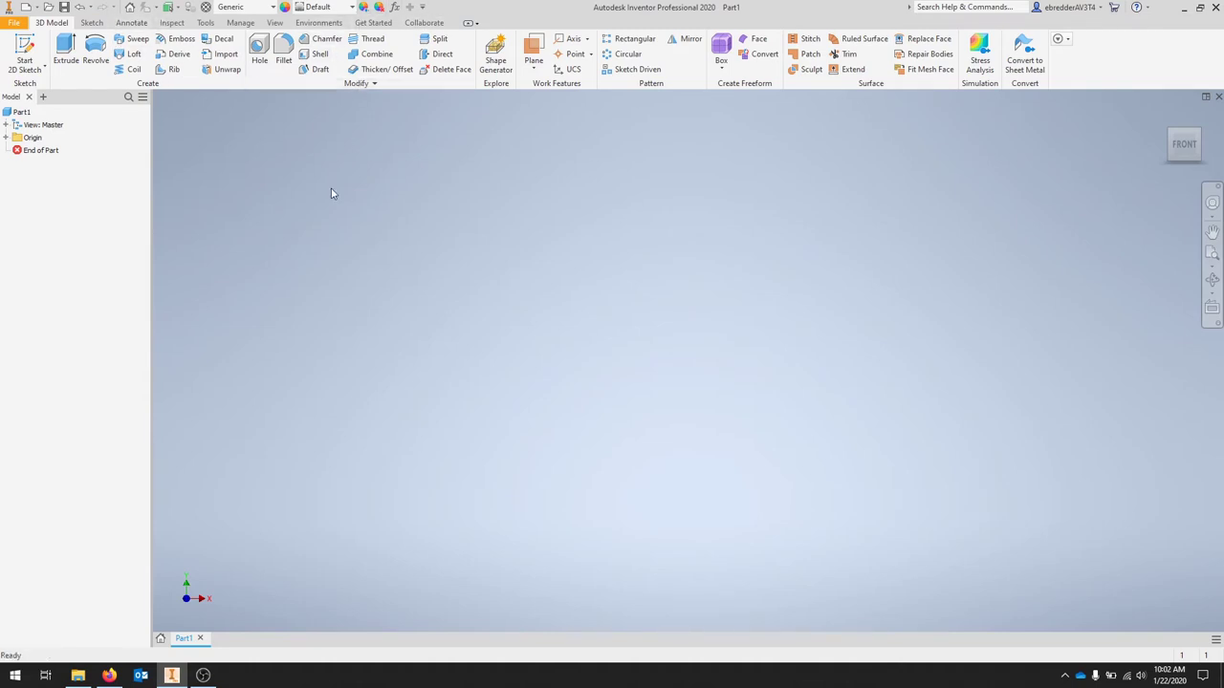
left_click(14, 22)
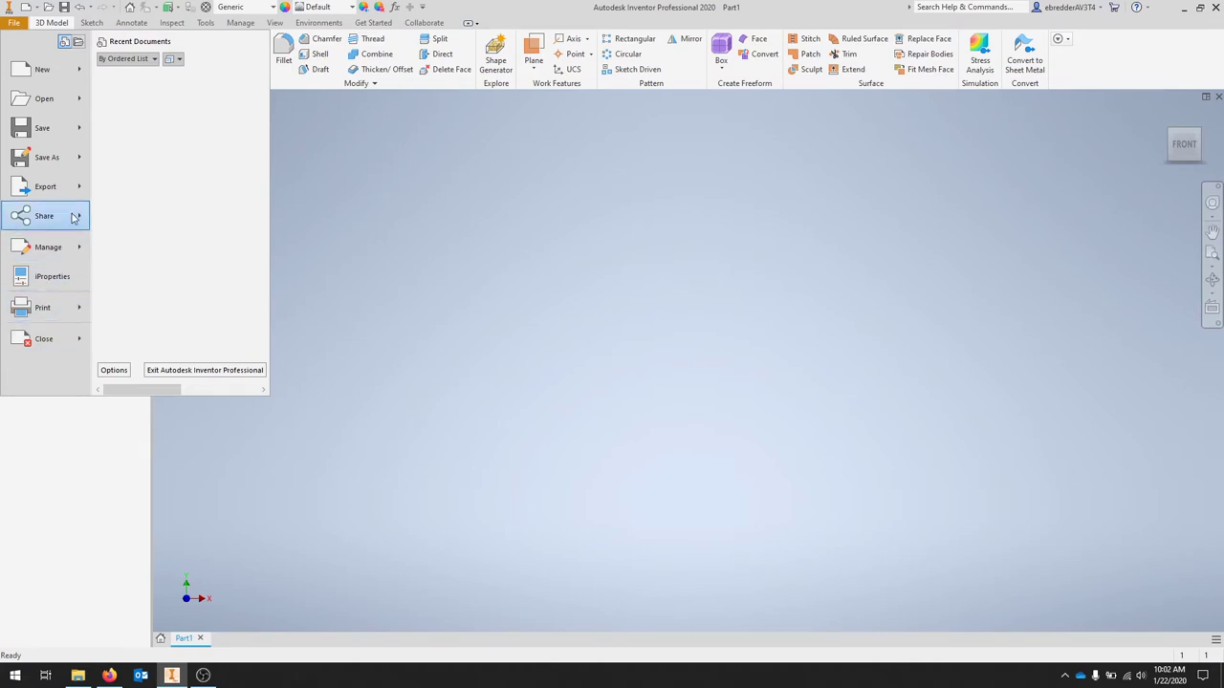
left_click(54, 187)
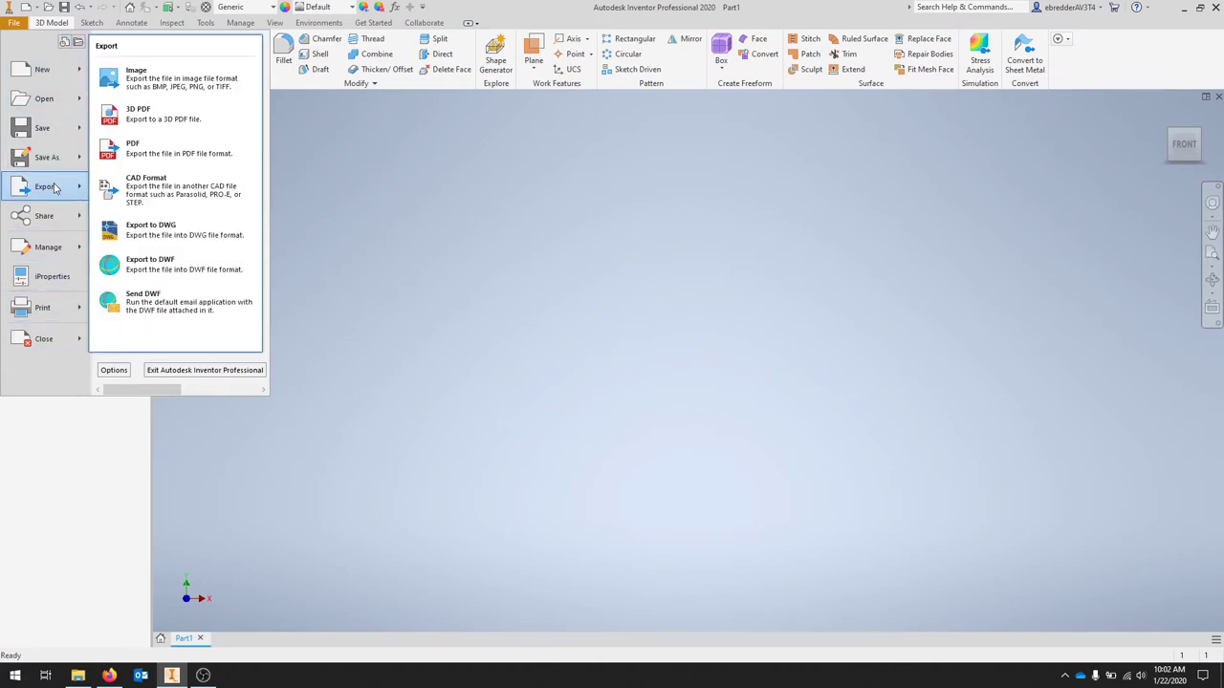
mouse_move(53, 162)
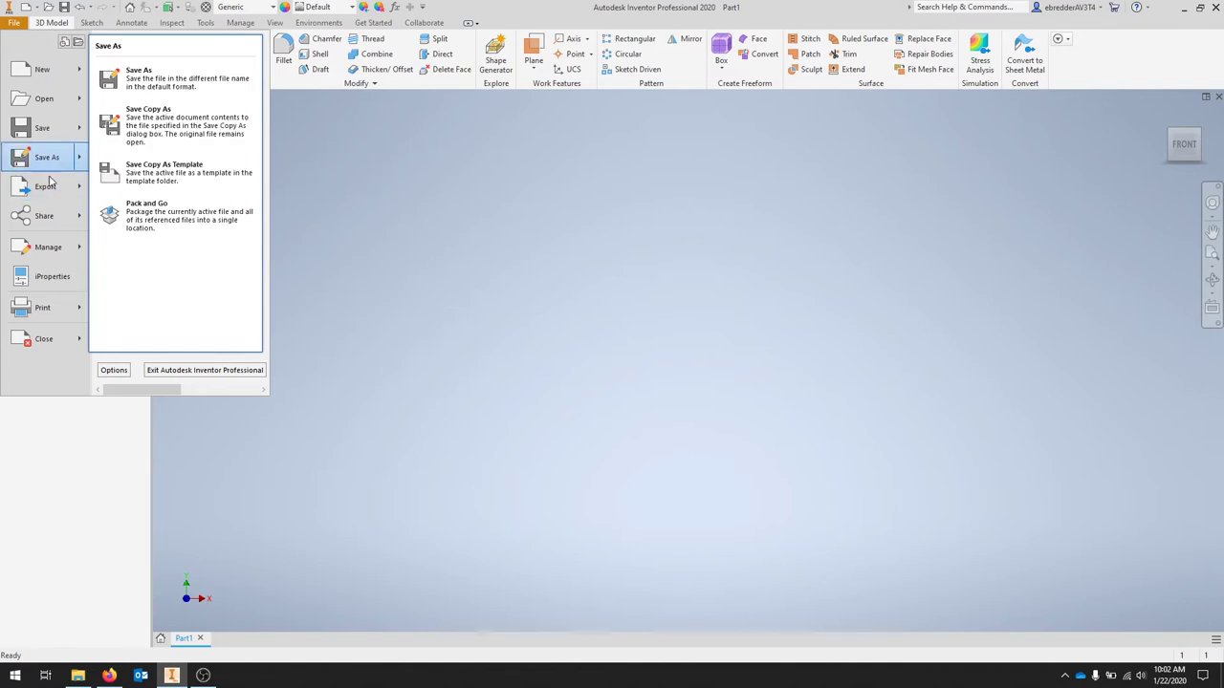
mouse_move(59, 218)
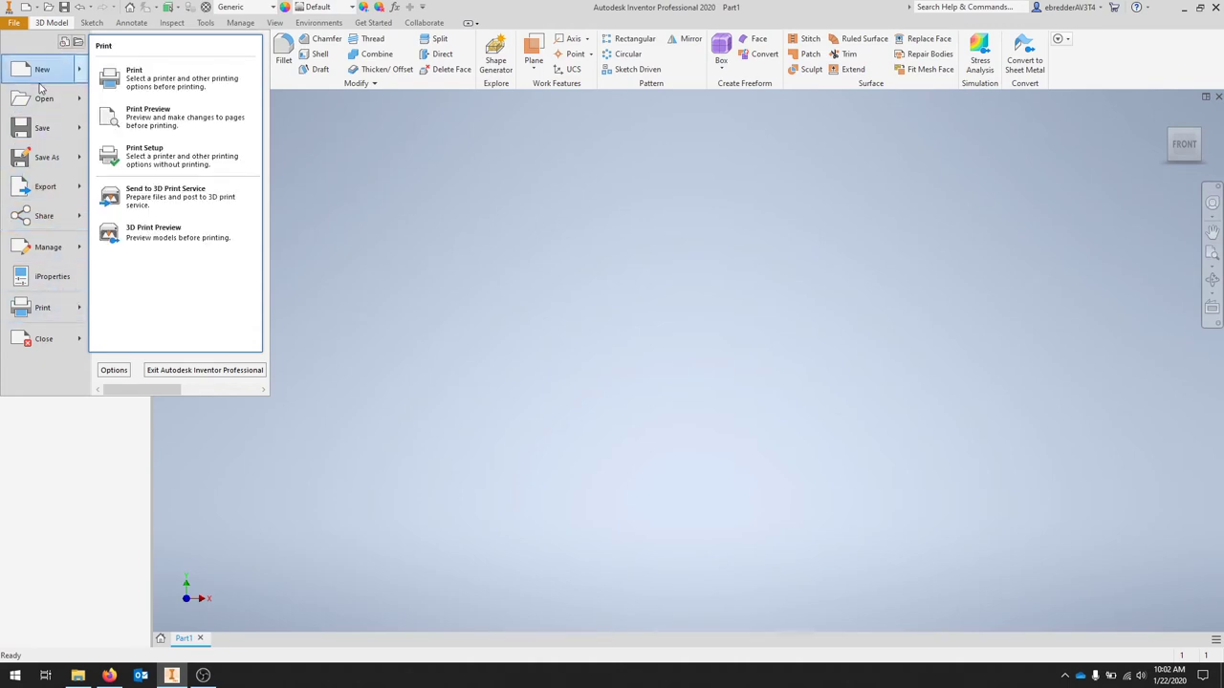
mouse_move(39, 102)
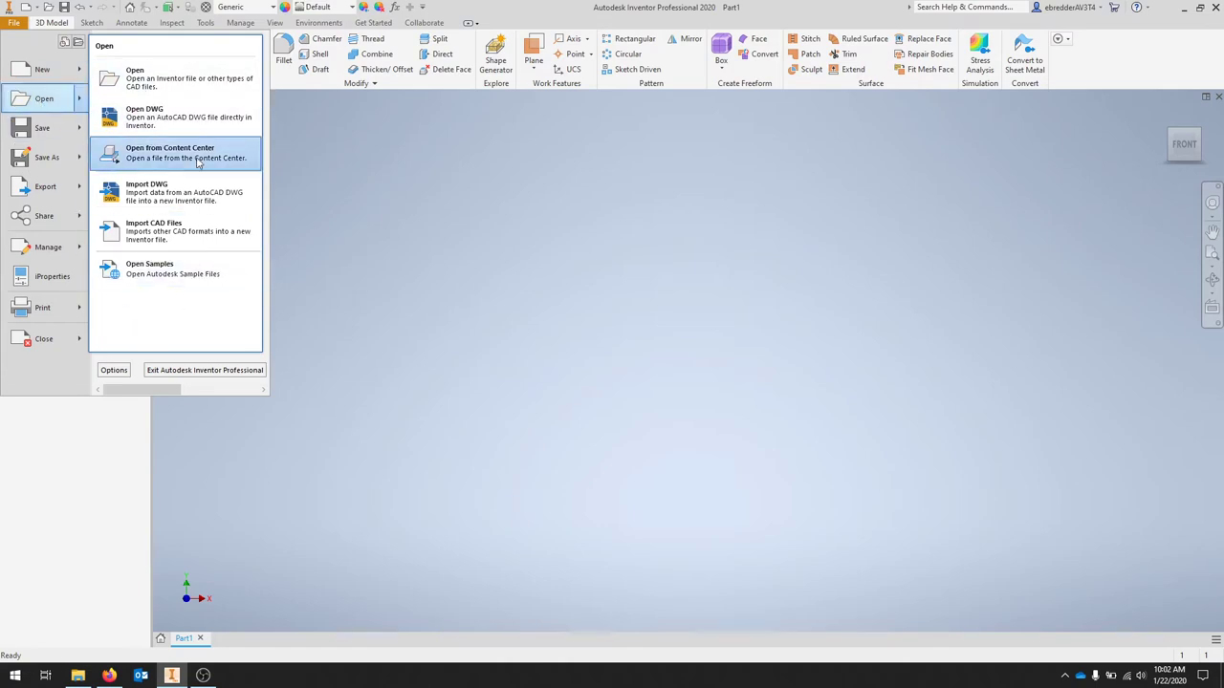
left_click(13, 27)
left_click(14, 27)
left_click(13, 27)
left_click(49, 24)
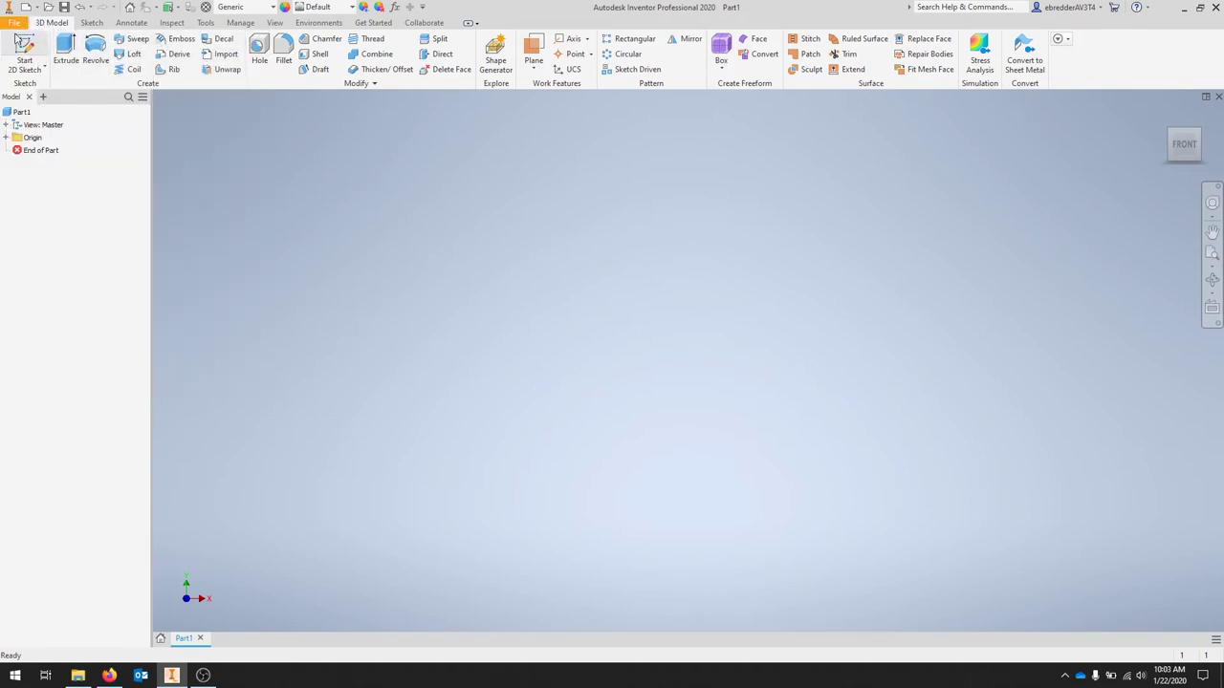
left_click(92, 22)
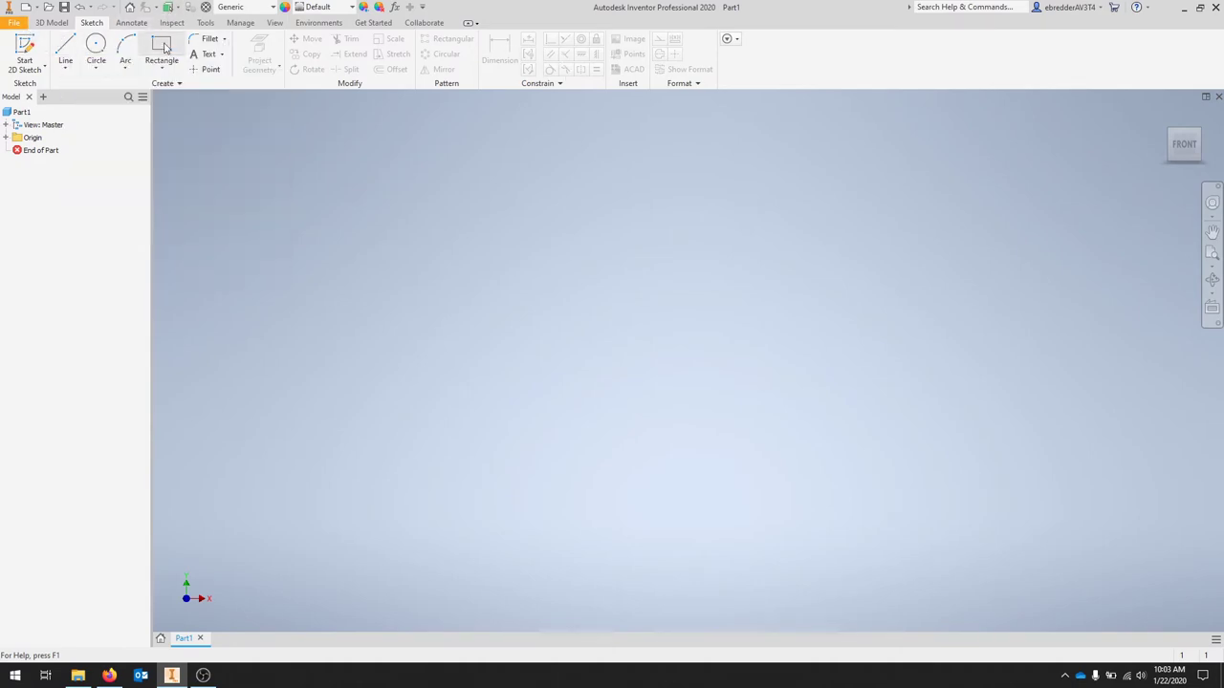
left_click(1147, 9)
mouse_move(1144, 27)
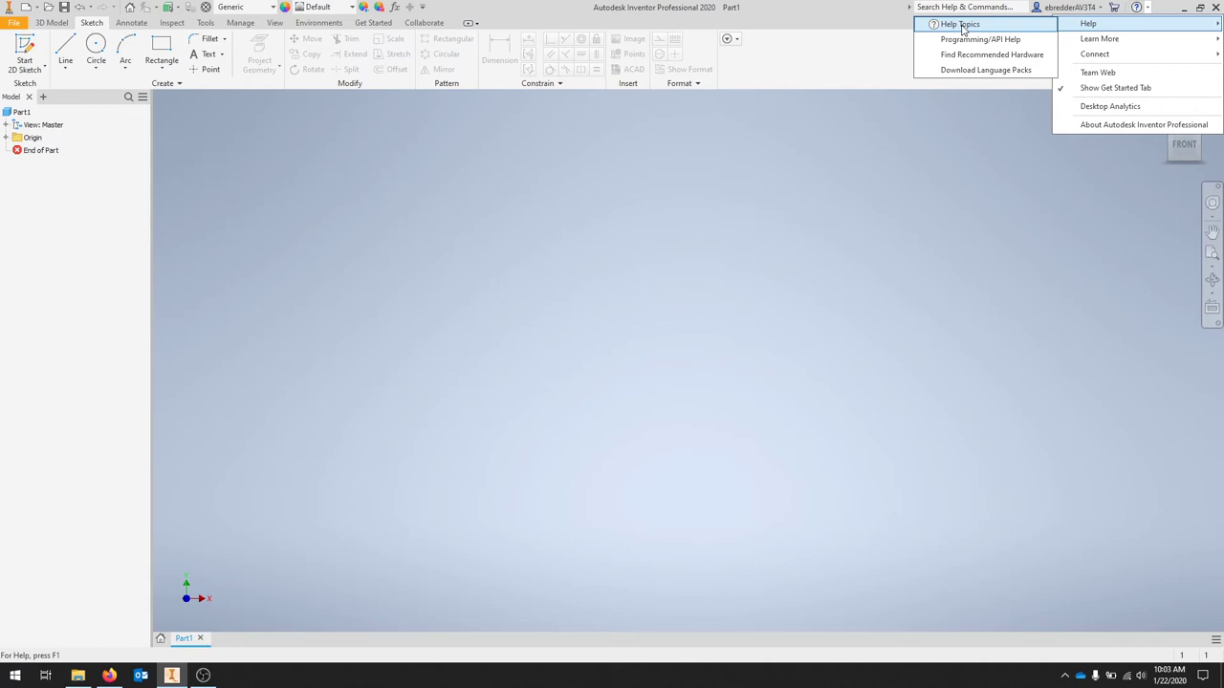
left_click(851, 23)
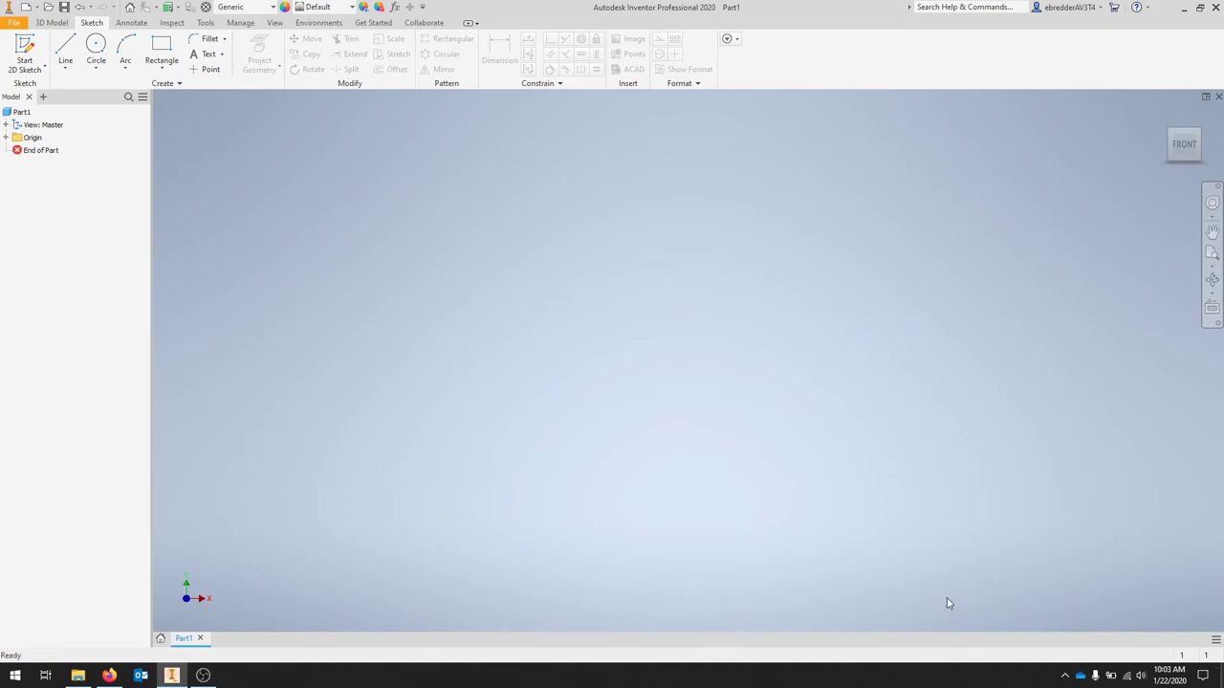
left_click(65, 45)
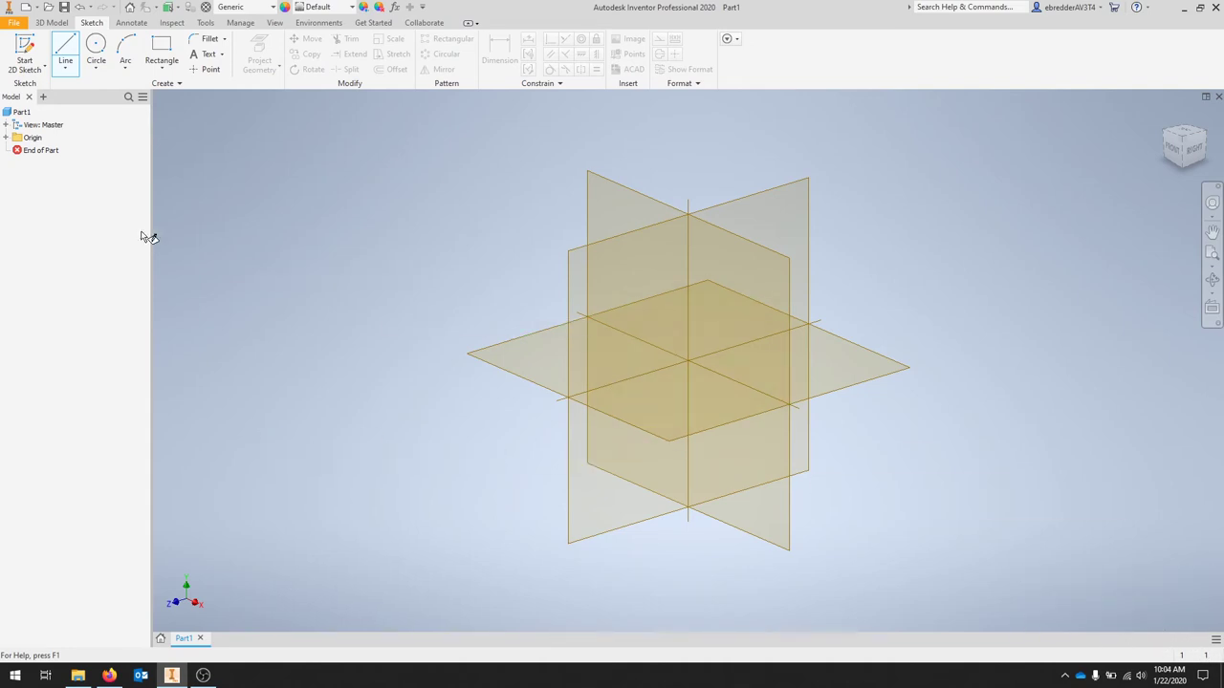
key("Escape")
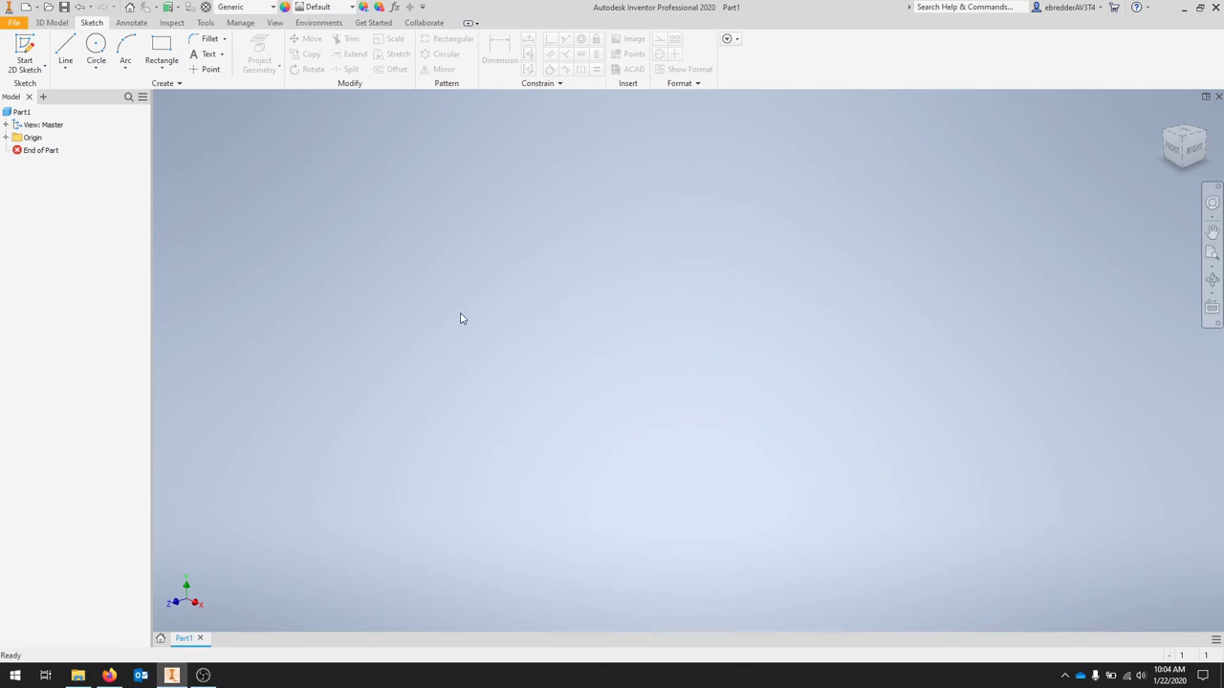
- Undo the creation of the empty part
right_click(530, 312)
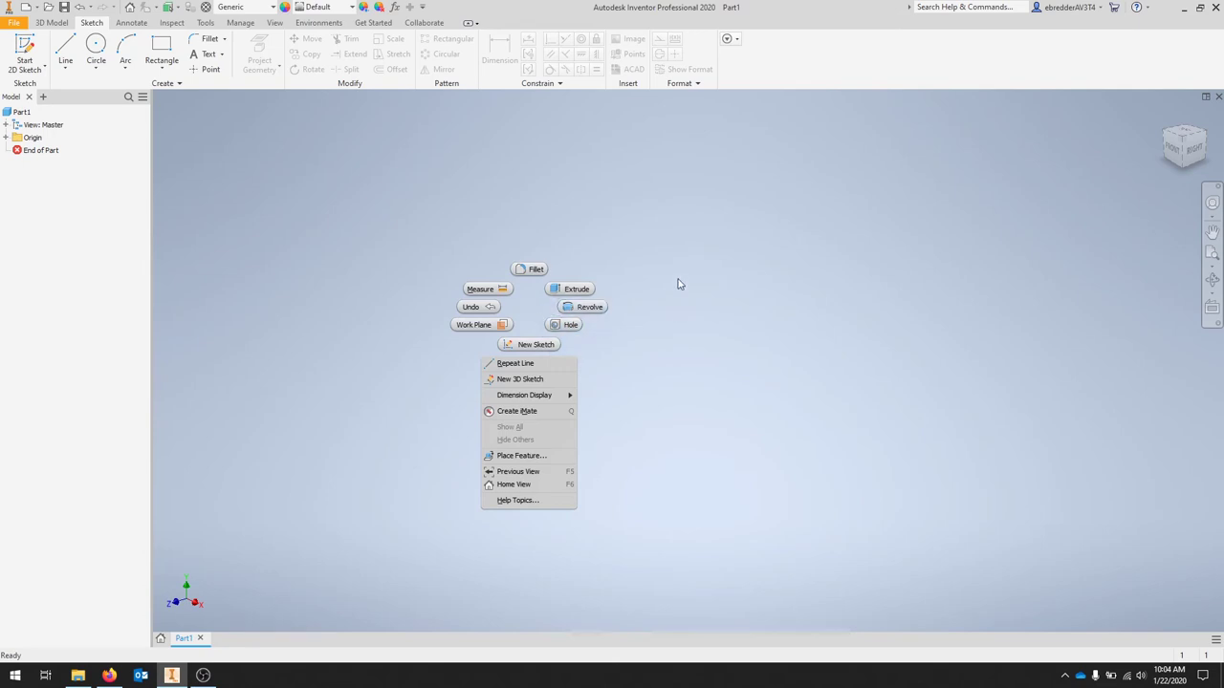
left_click(650, 355)
mouse_move(618, 270)
right_mouse_down()
mouse_move(622, 322)
mouse_move(537, 337)
right_mouse_up()
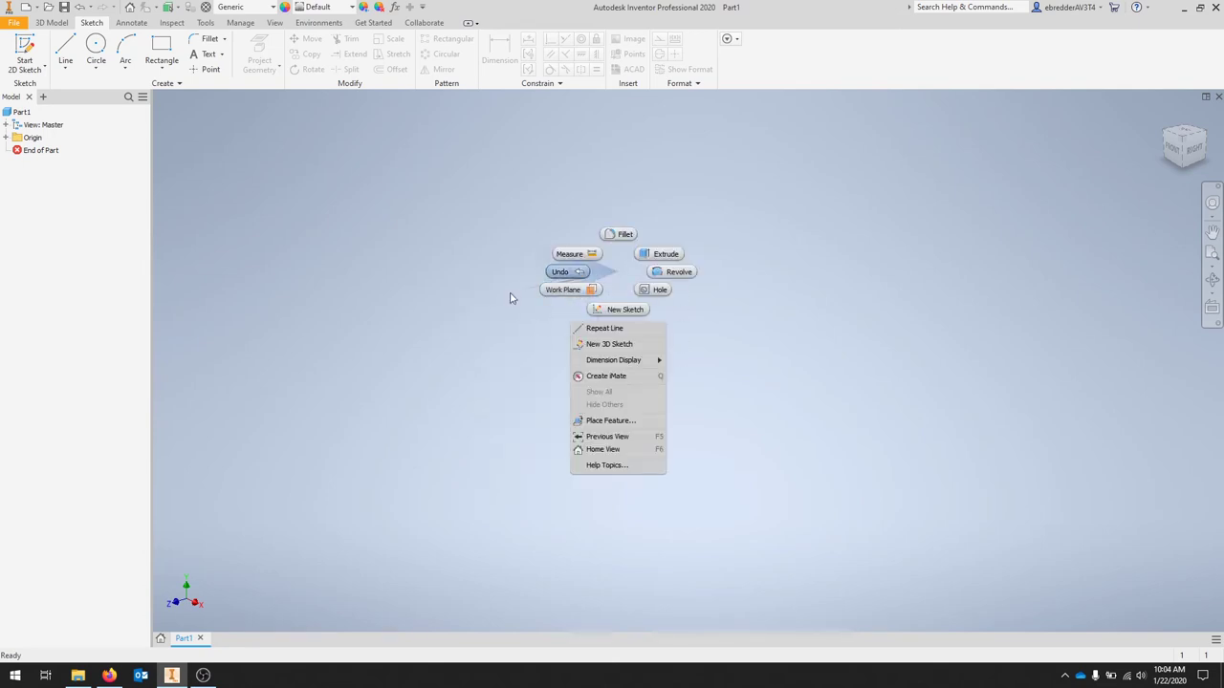
left_click(510, 298)
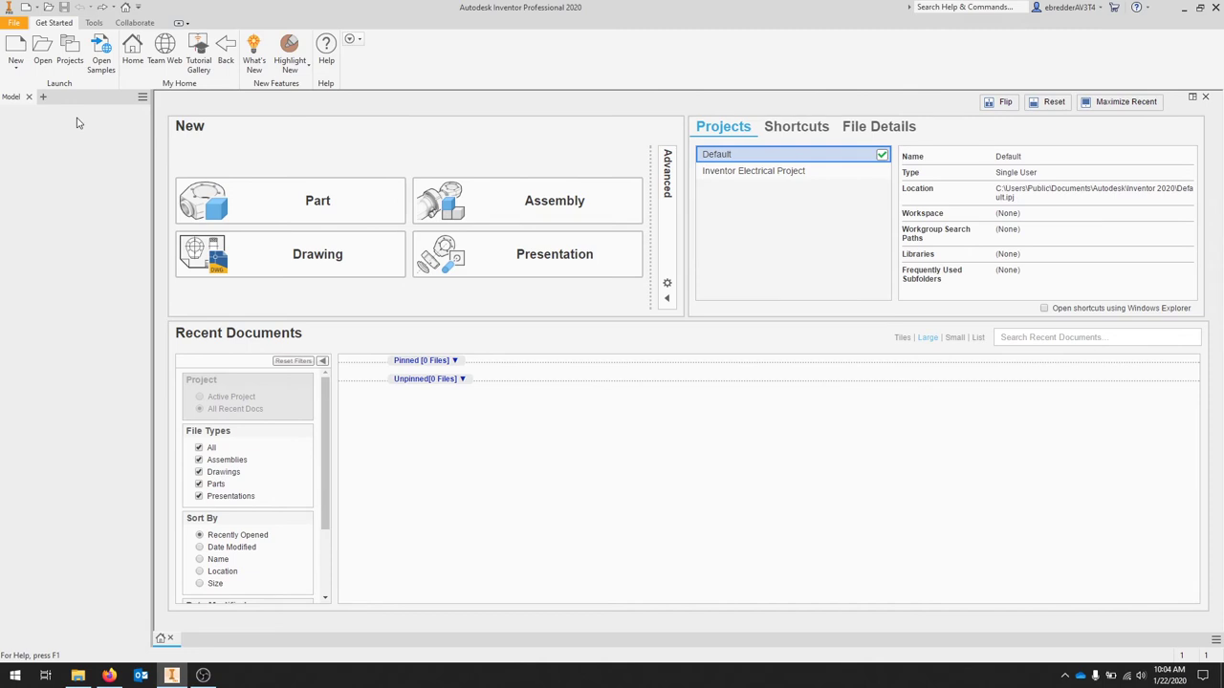
- Create a new part and show its origin planes in an isometric view for choosing a sketch plane
left_click(332, 188)
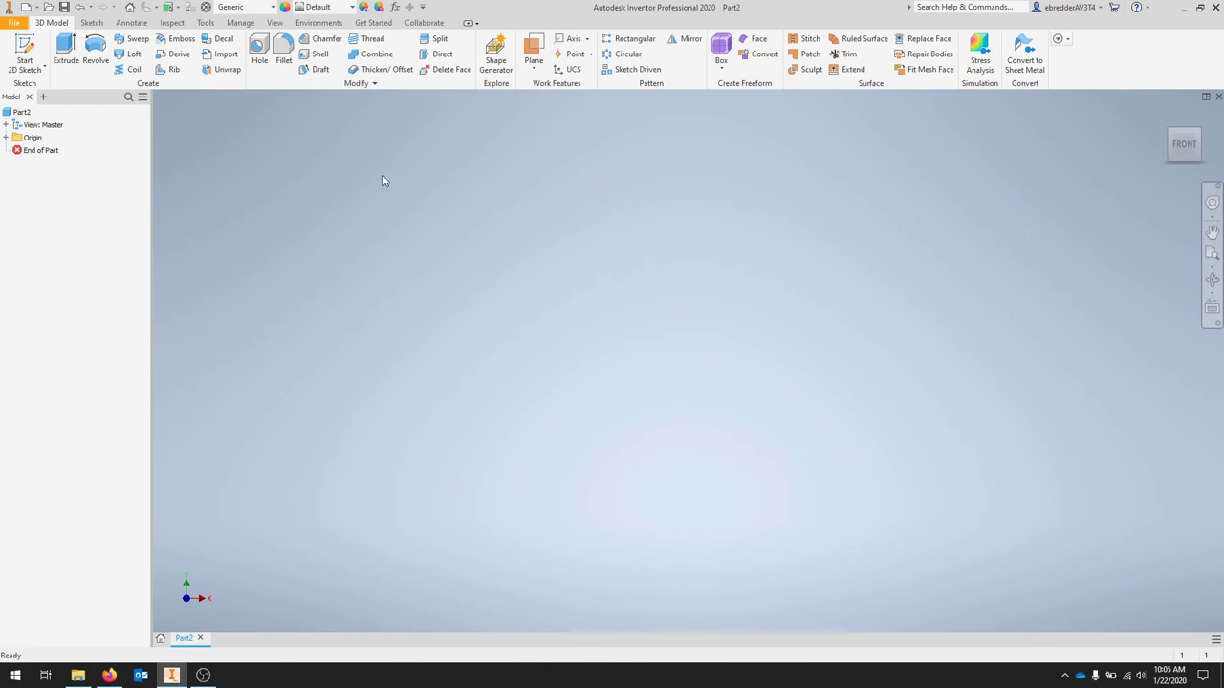
left_click(25, 50)
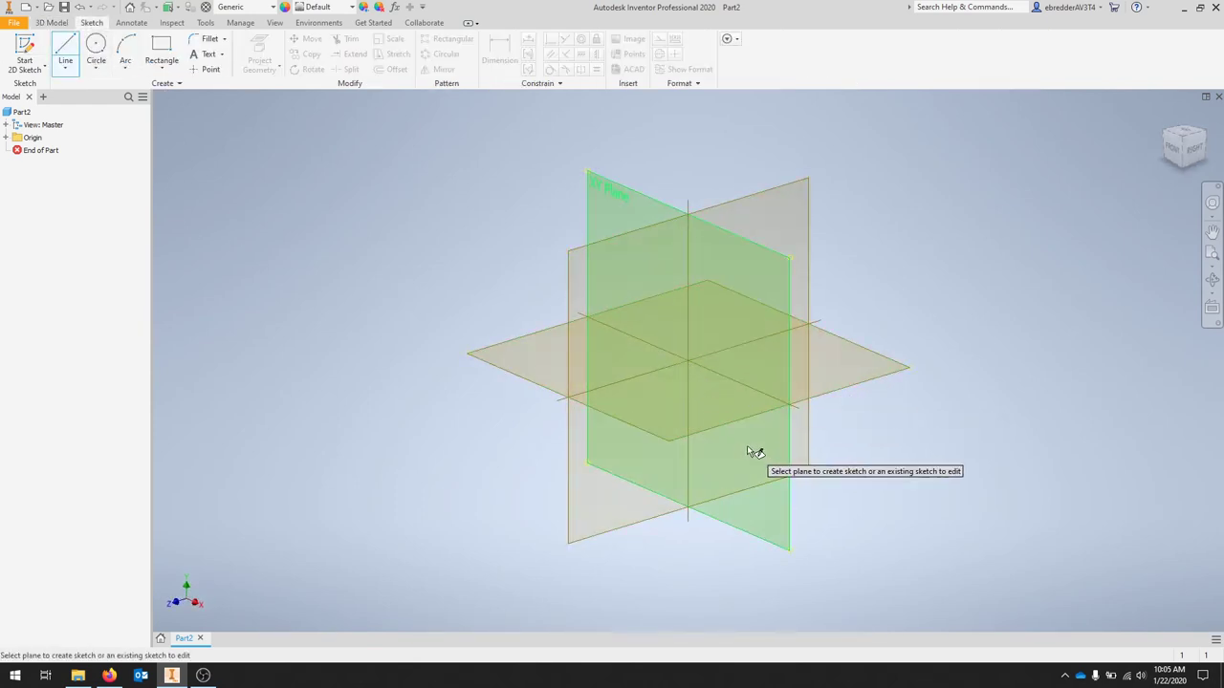
scroll(722, 380, "down", 5)
scroll(715, 379, "up", 6)
scroll(705, 377, "down", 4)
mouse_move(687, 365)
middle_mouse_down()
mouse_move(775, 306)
mouse_move(687, 340)
mouse_move(729, 365)
middle_mouse_up()
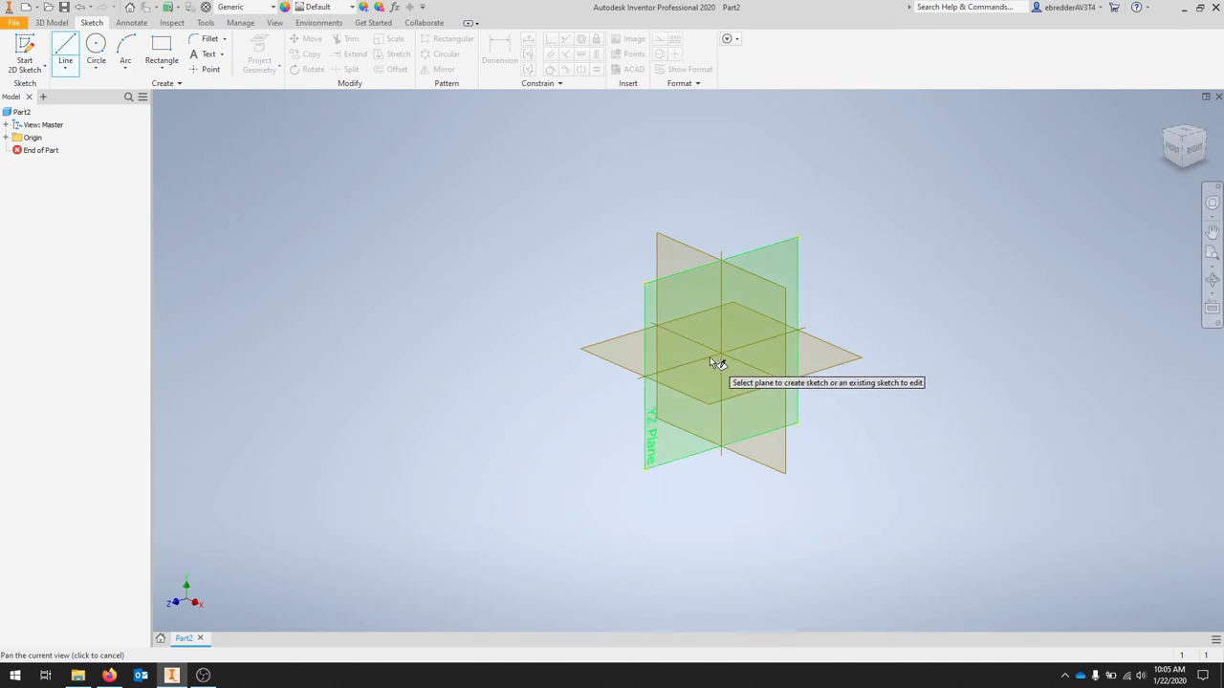
mouse_move(694, 364)
middle_mouse_down("shift")
mouse_move(778, 366)
mouse_move(774, 288)
mouse_move(656, 303)
mouse_move(713, 402)
mouse_move(861, 401)
mouse_move(826, 322)
mouse_move(737, 380)
middle_mouse_up("shift")
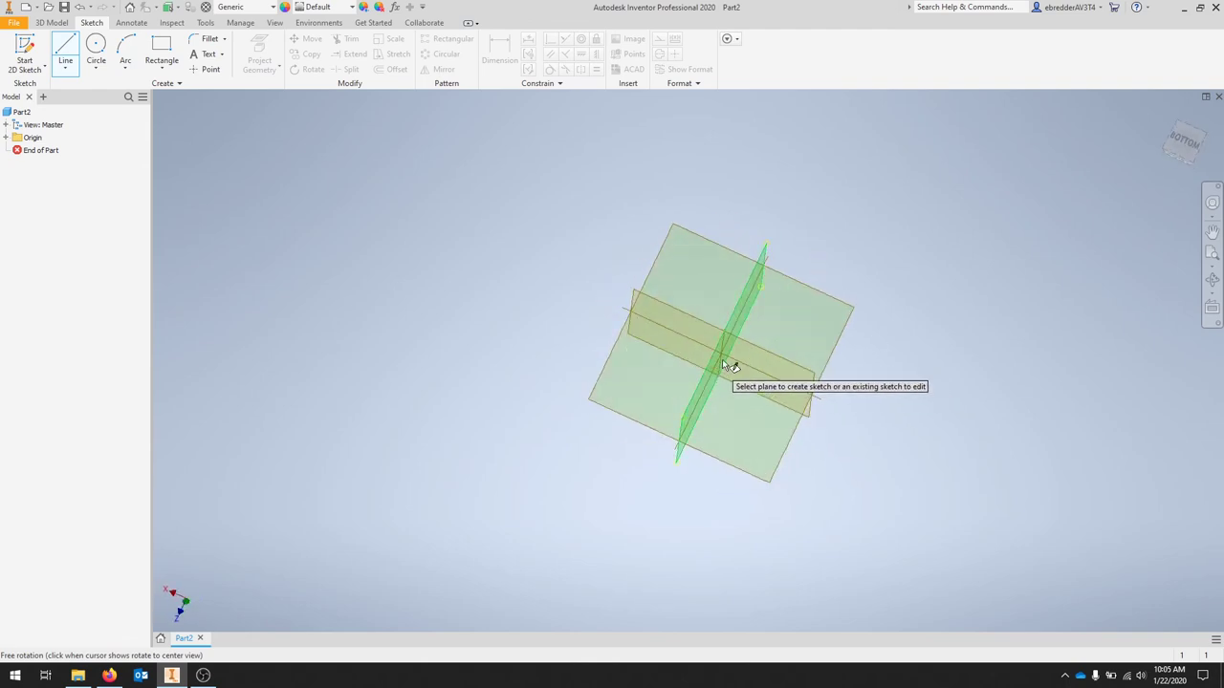
left_click(1165, 118)
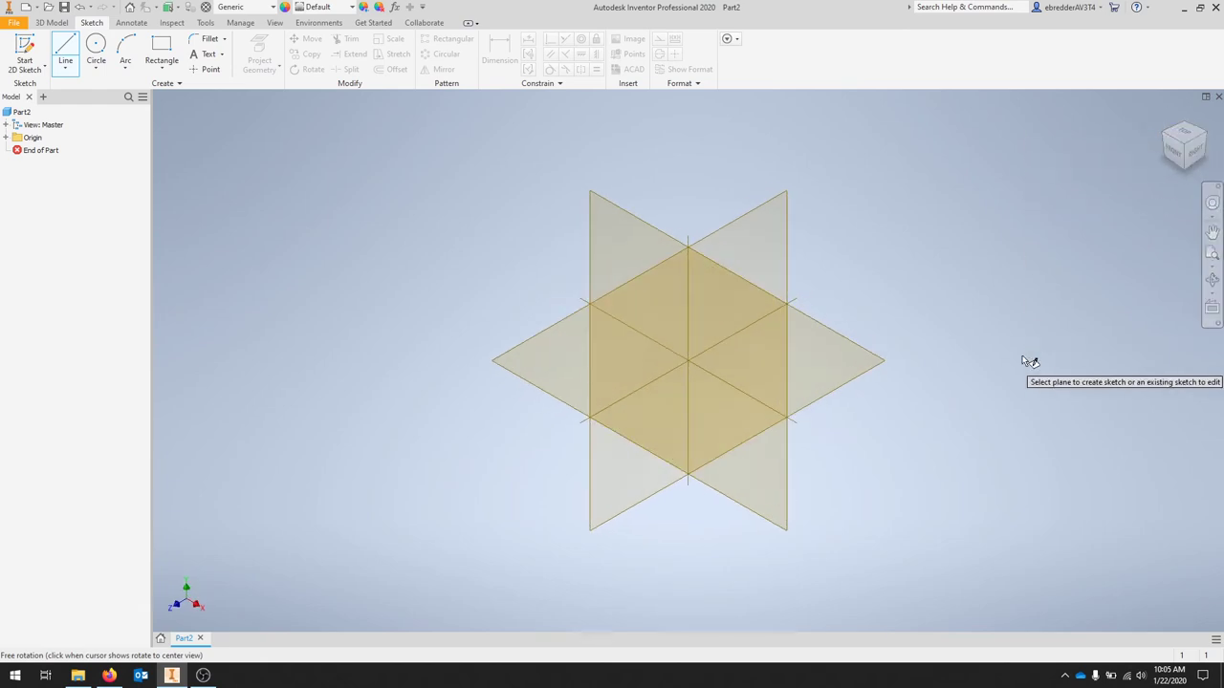
- Look up the browser help article on creating lines, arcs and bends, and return to Inventor
left_click(1147, 8)
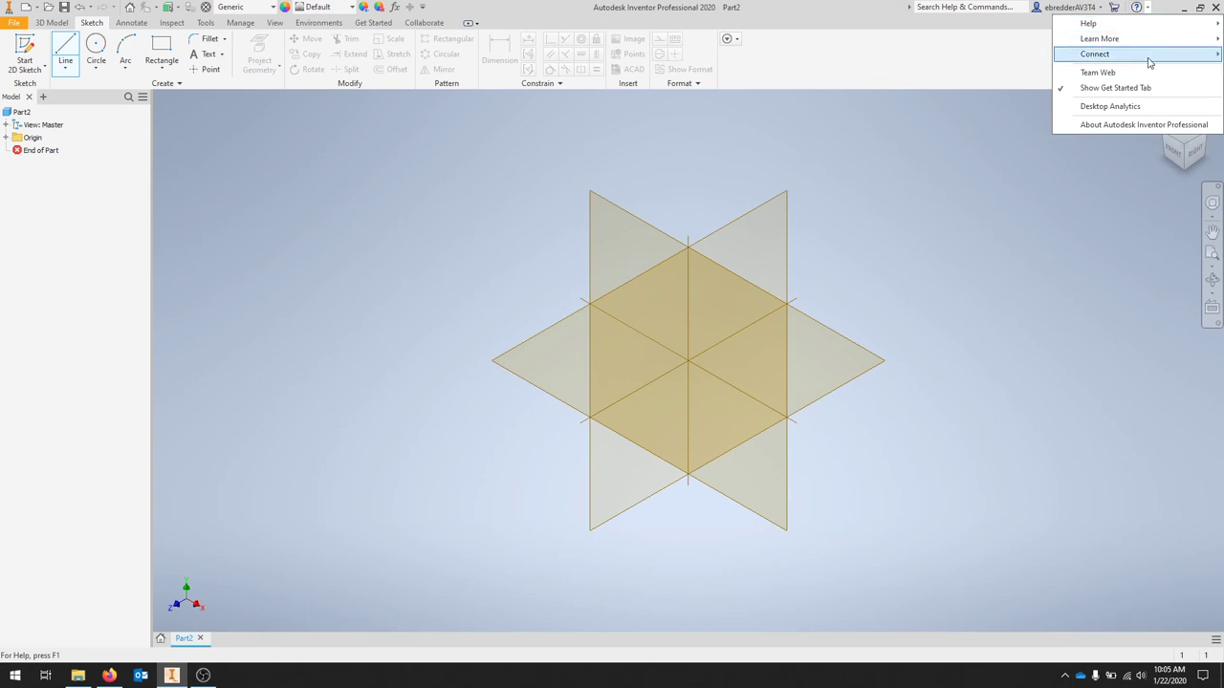
mouse_move(1151, 61)
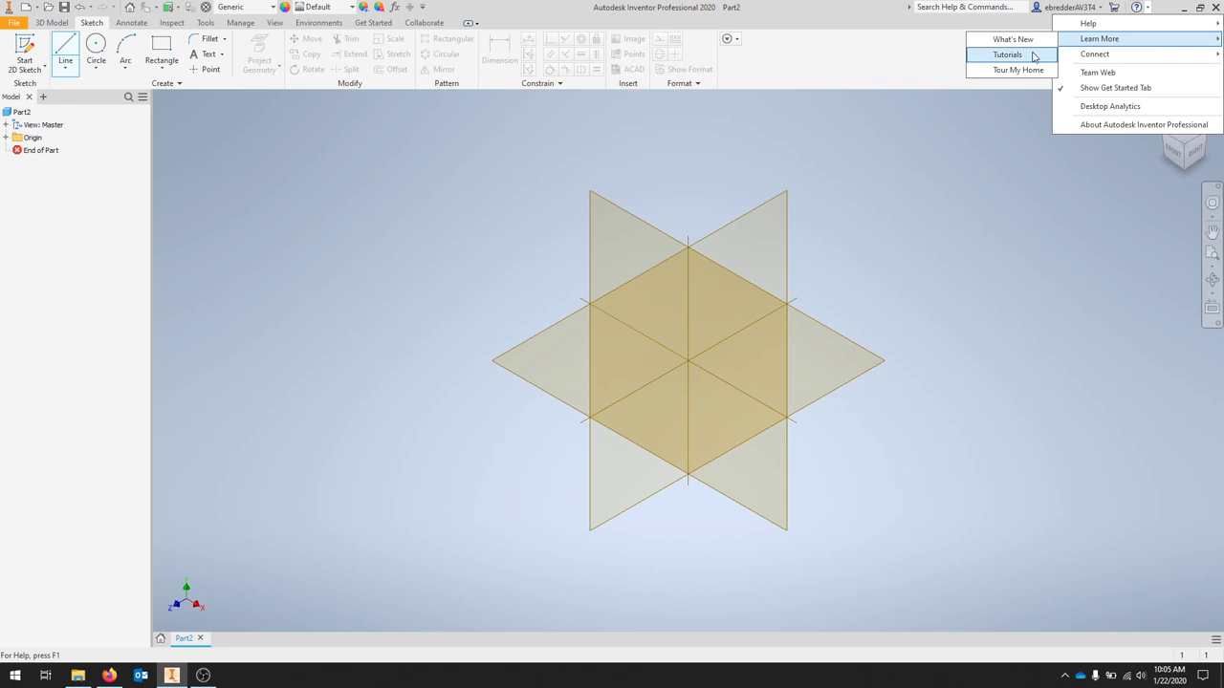
left_click(913, 214)
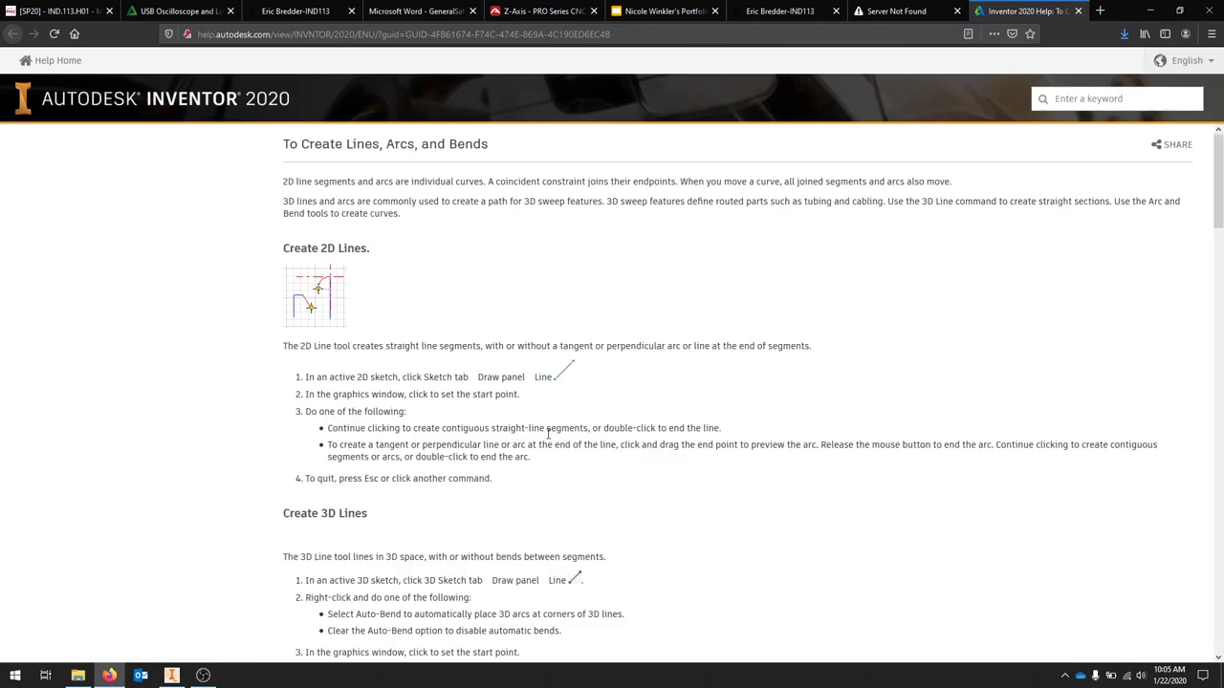
scroll(789, 303, "down", 3)
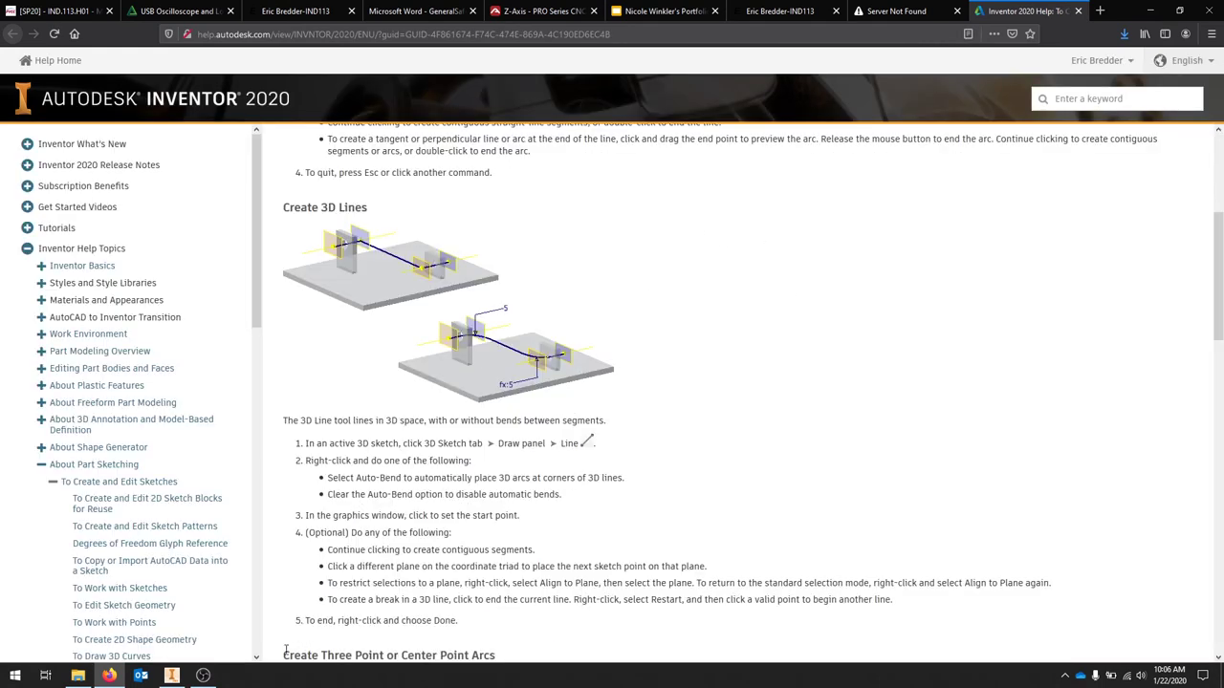
mouse_move(174, 681)
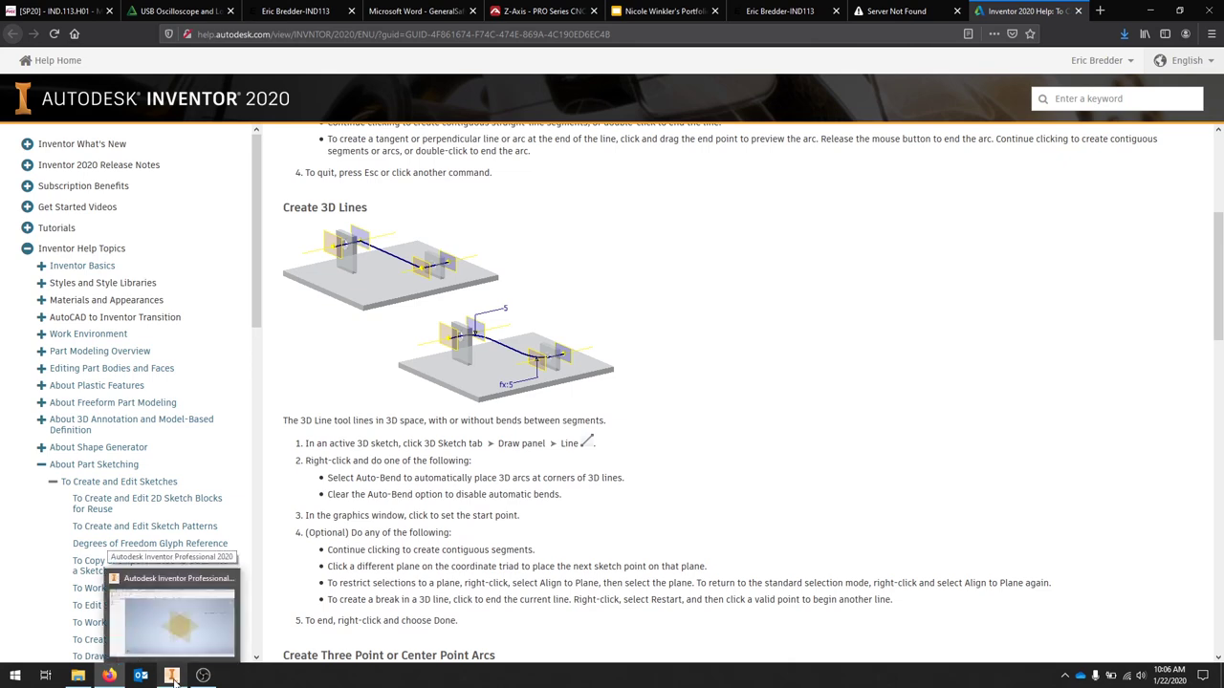
left_click(172, 676)
key("Escape")
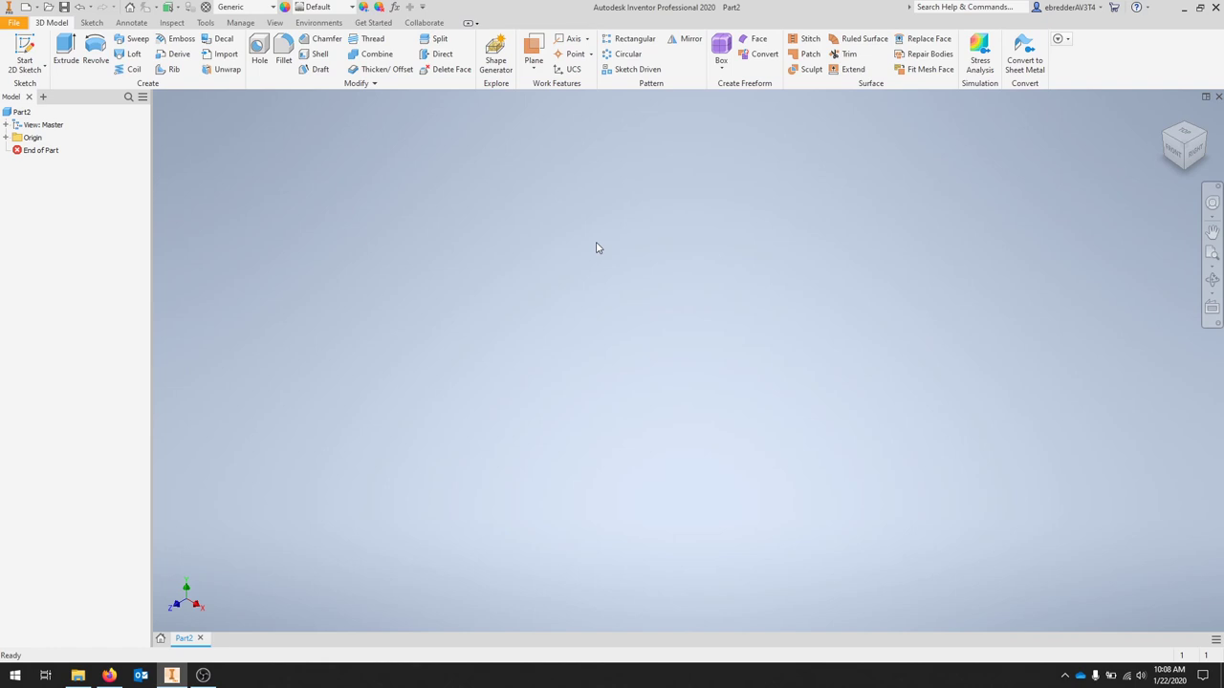
- Set the part document's length unit to millimeter and its mass unit to kilogram
left_click(206, 23)
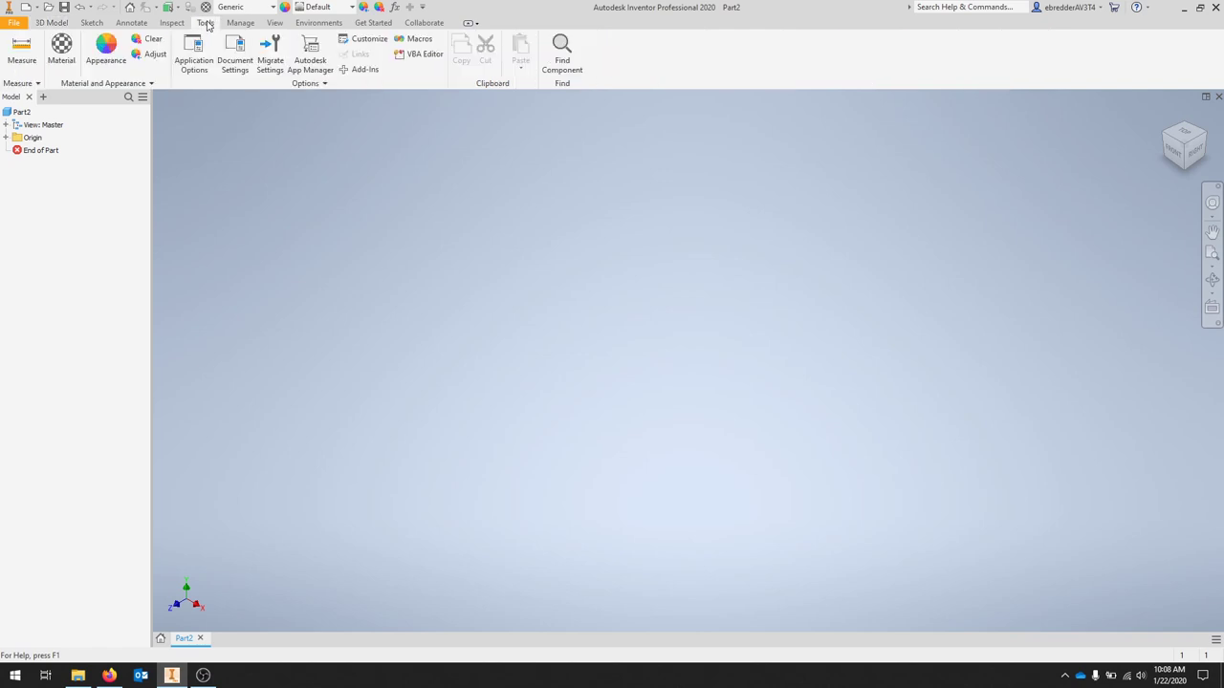
left_click(239, 67)
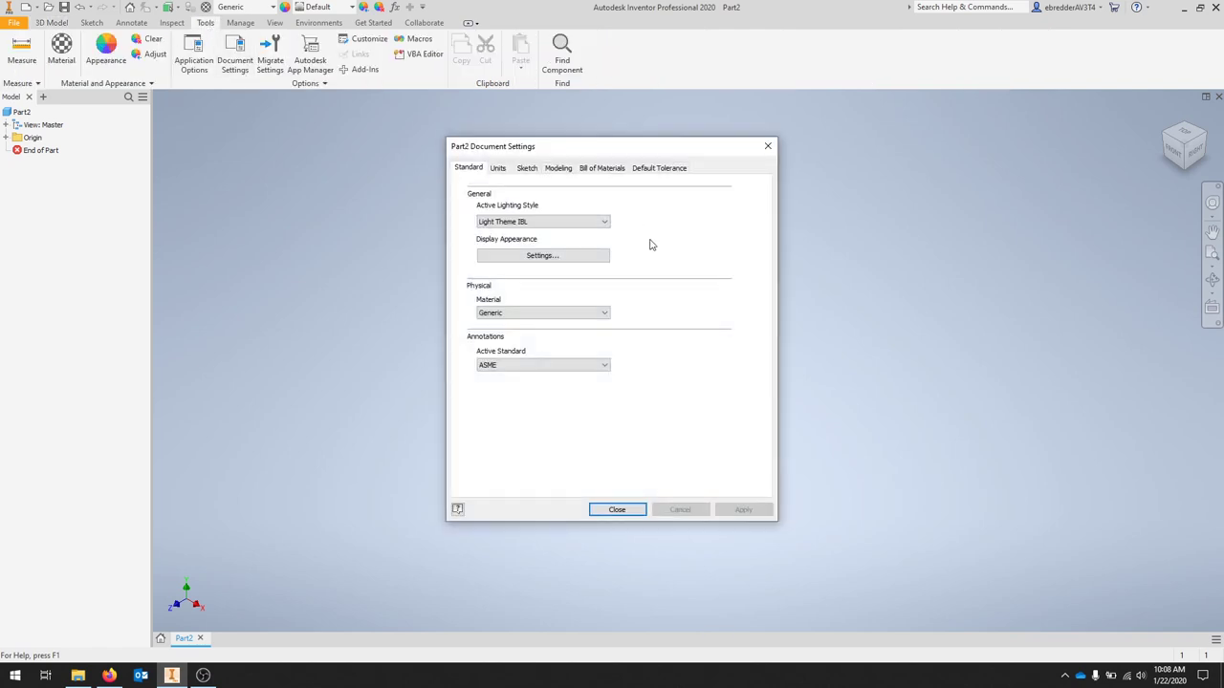
left_click(497, 168)
left_click(525, 213)
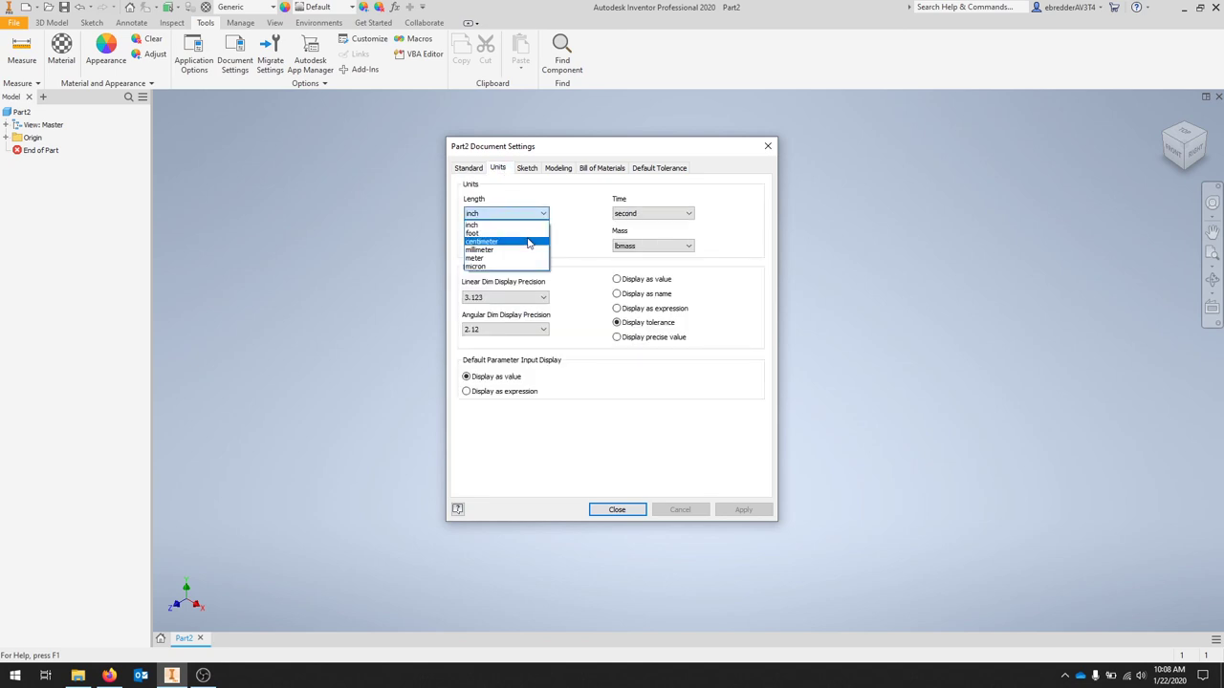
left_click(526, 250)
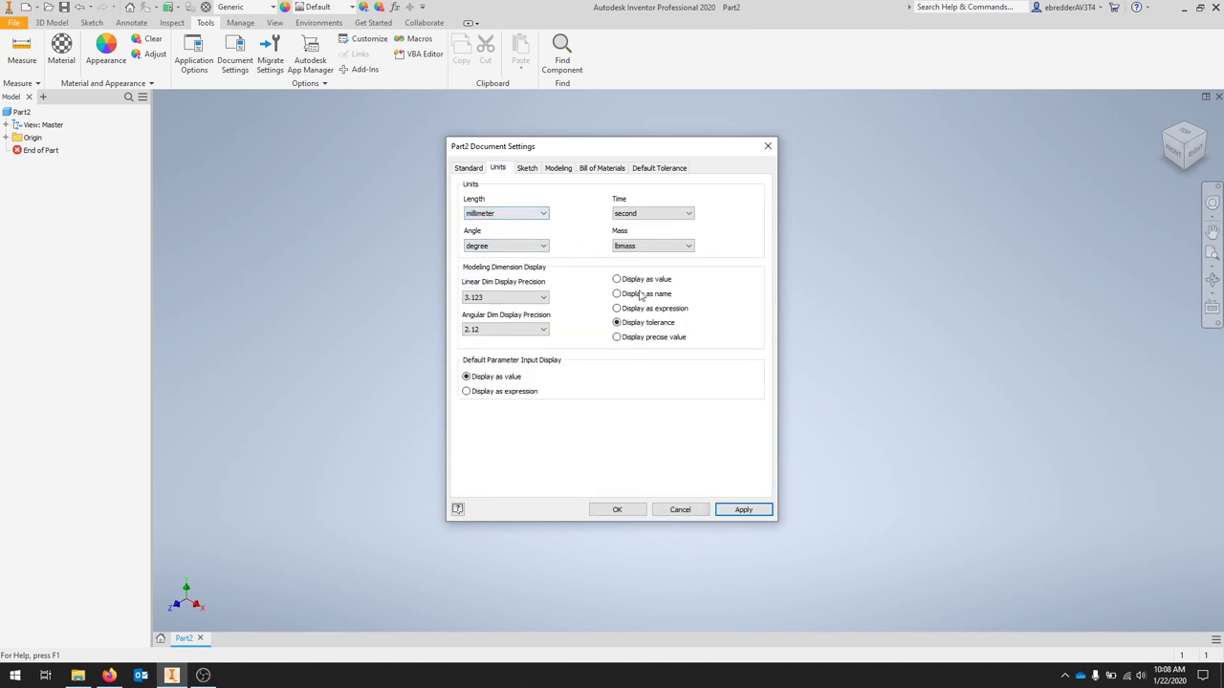
left_click(662, 251)
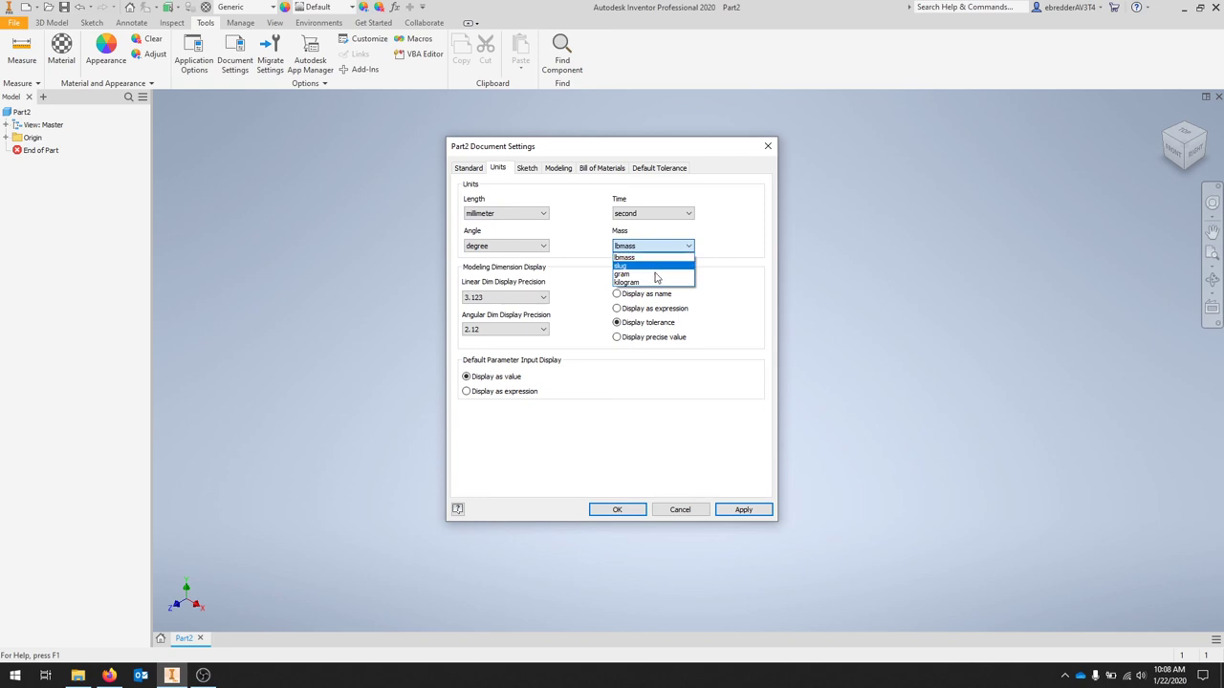
left_click(656, 282)
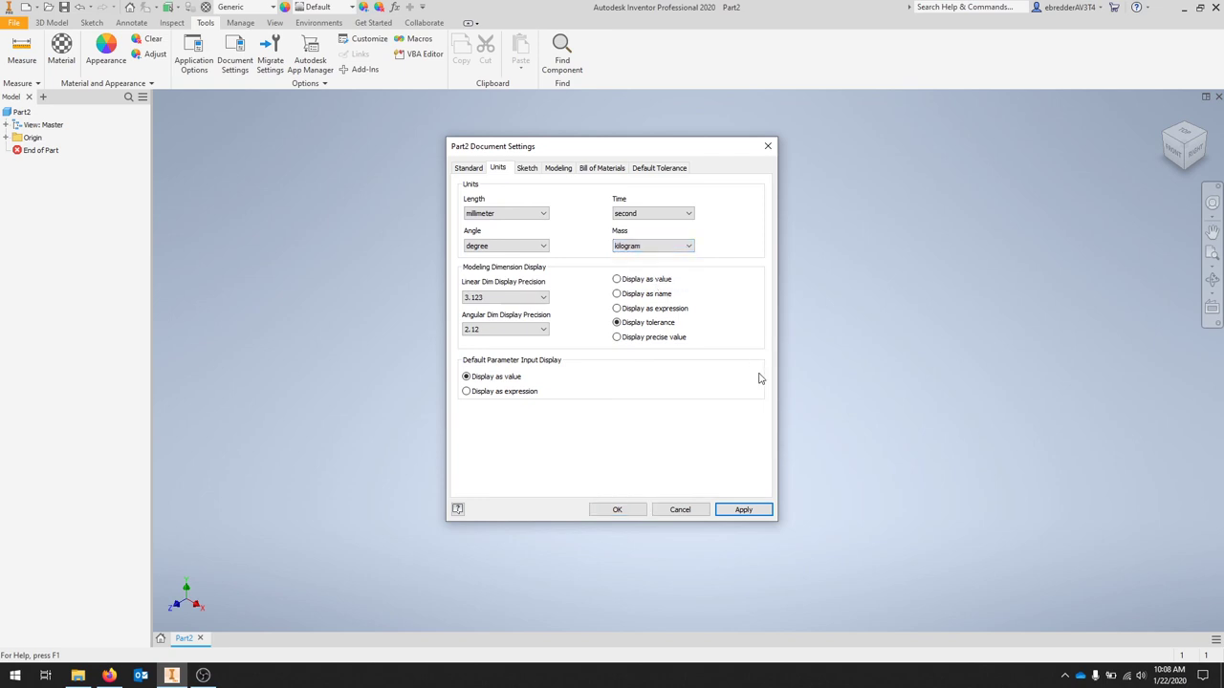
- Set the linear dimension display precision to four decimal places and apply the document settings
left_click(507, 304)
left_click(507, 339)
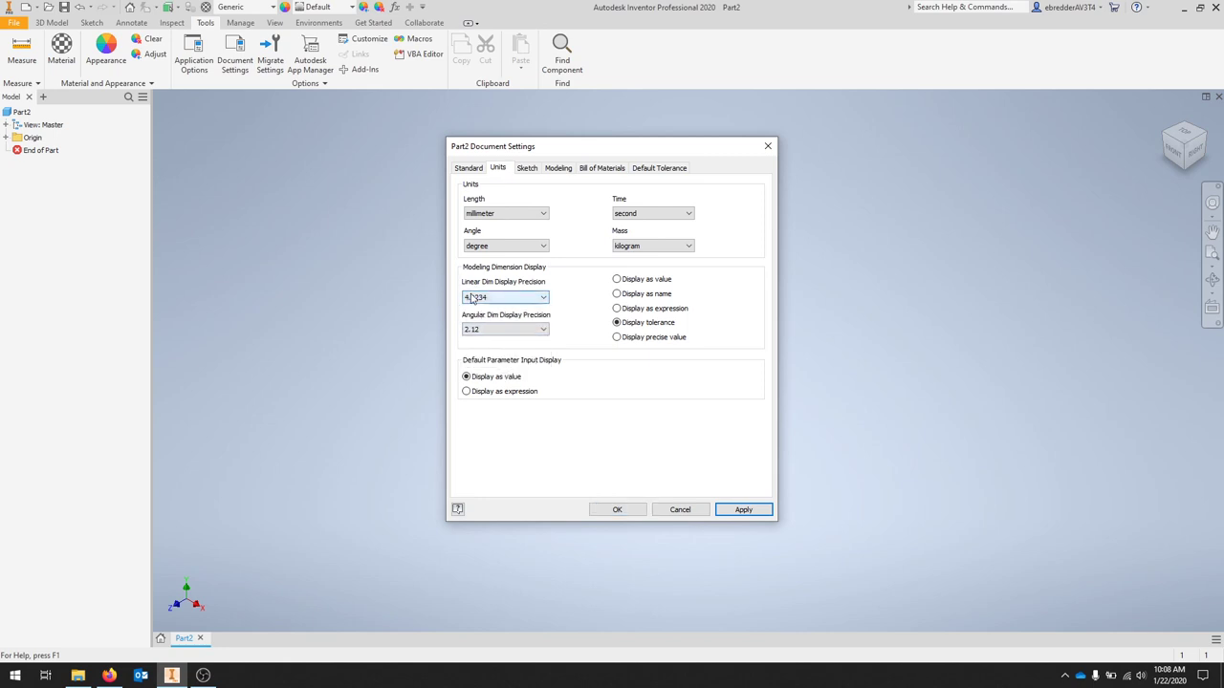
left_click(736, 509)
left_click(618, 510)
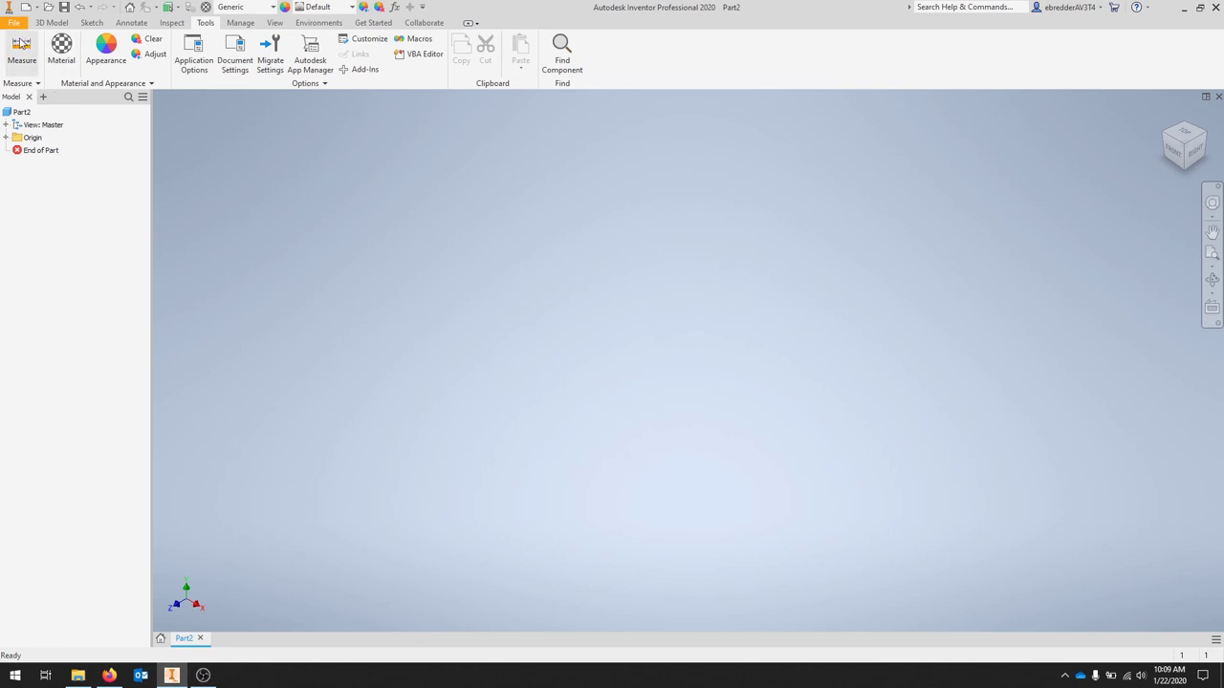
- Bring up the save-as options for the part
left_click(13, 22)
mouse_move(47, 153)
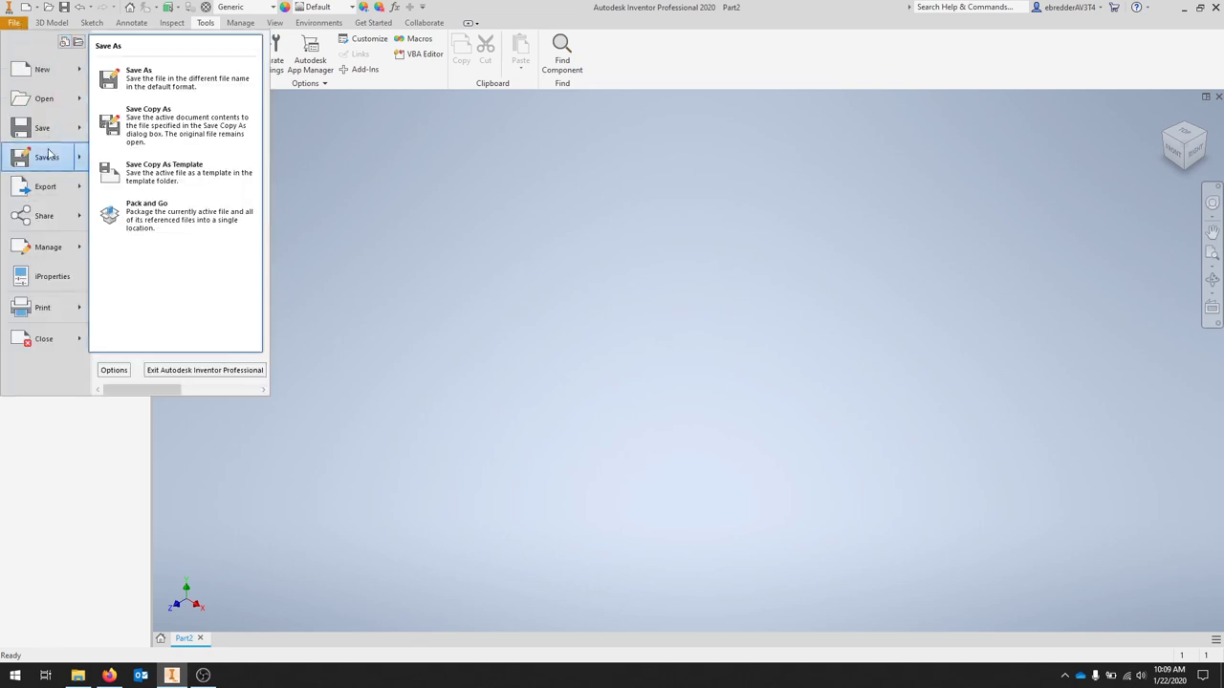